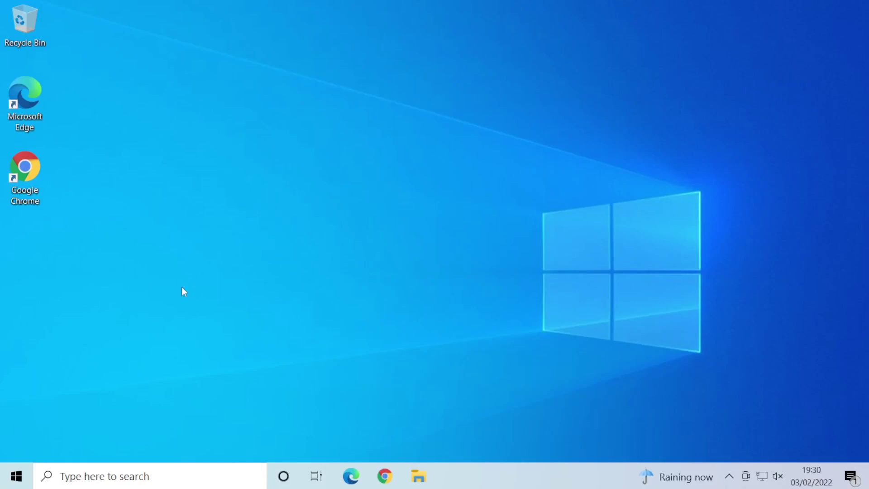
Step: Search 'control' to open Control Panel, then go to Programs > Programs and Features
click(16, 475)
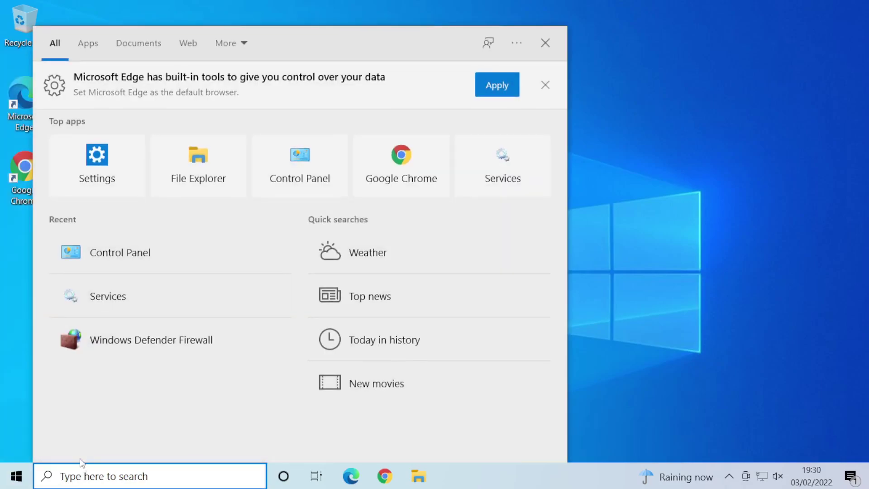
text(control)
key(Return)
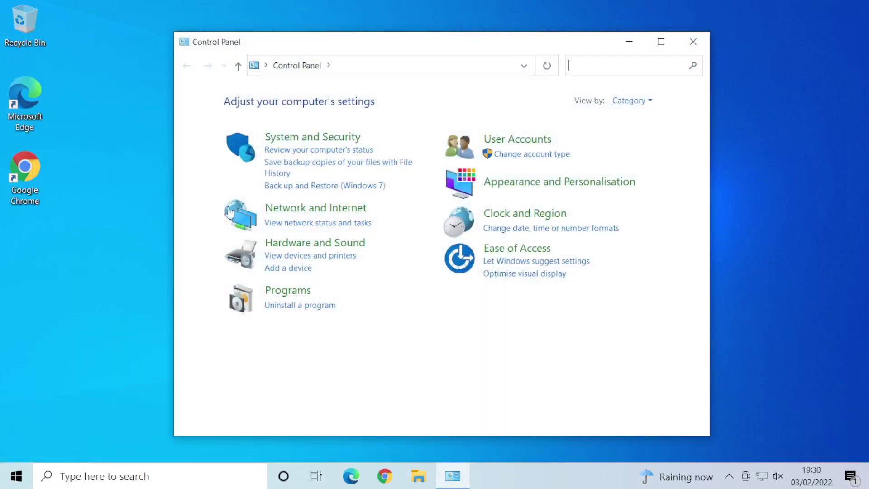
click(290, 293)
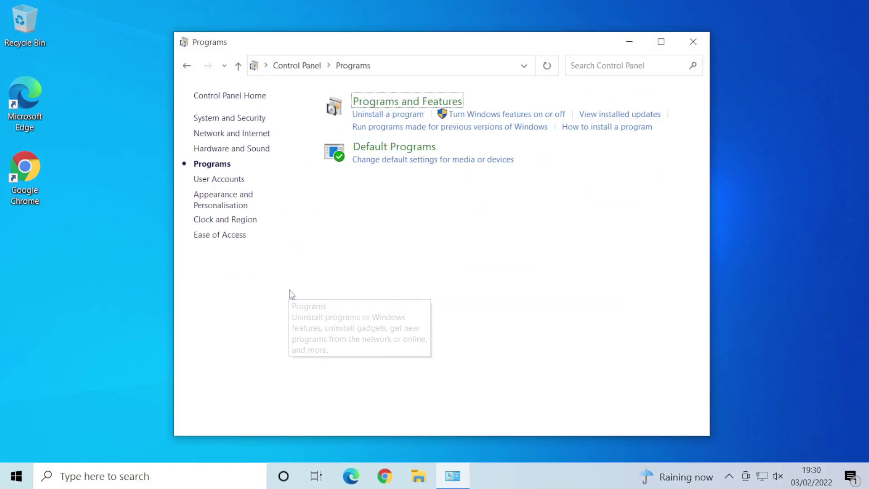
click(406, 108)
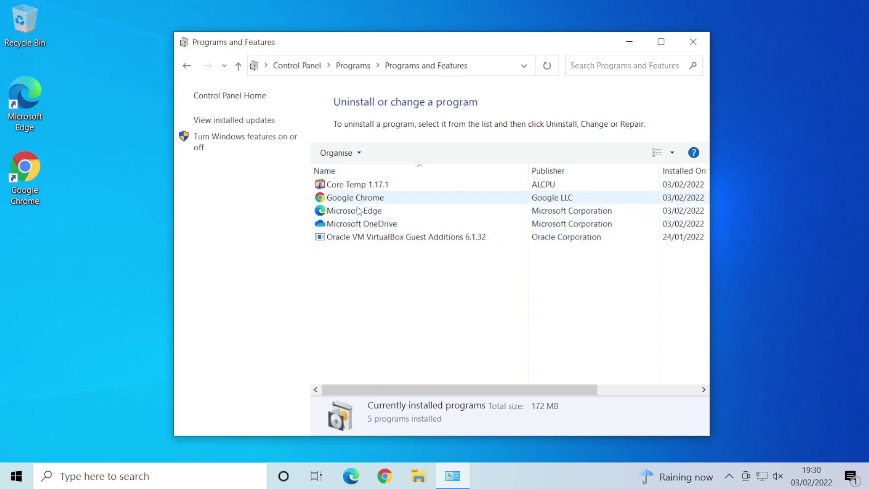
Step: Uninstall Core Temp 1.17.1, approving the UAC prompt and confirming complete removal
click(388, 187)
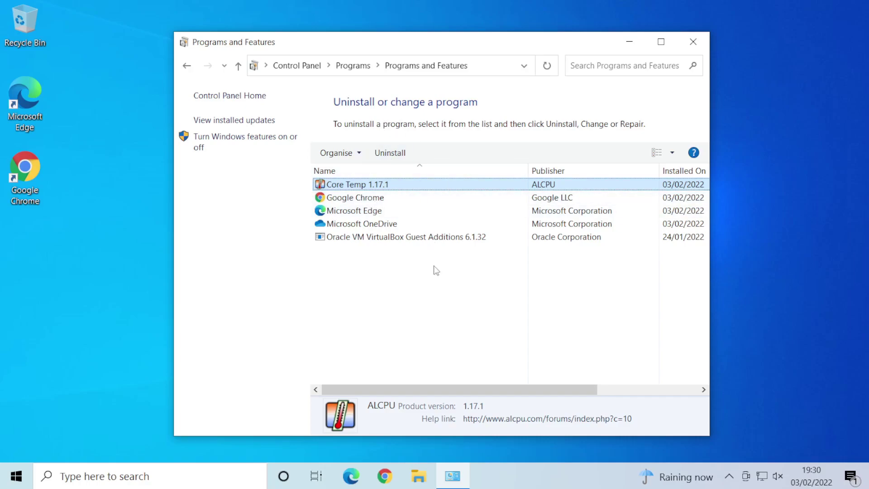
click(388, 151)
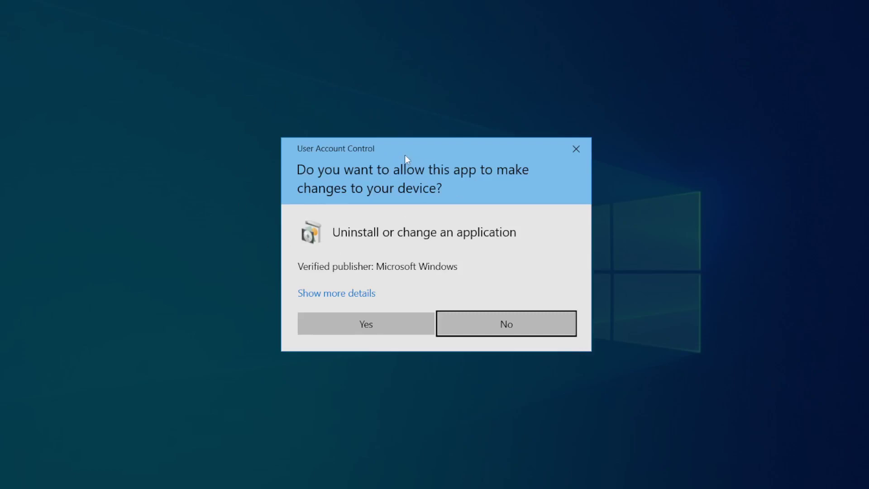
click(377, 324)
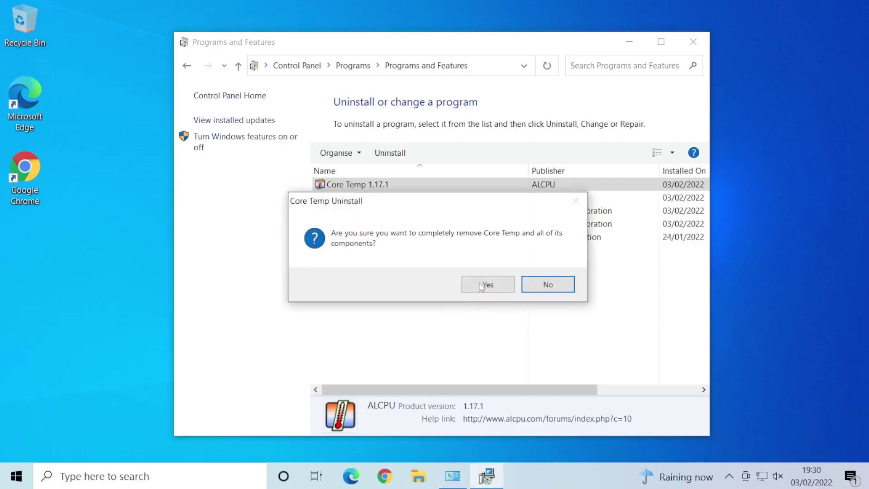
click(481, 281)
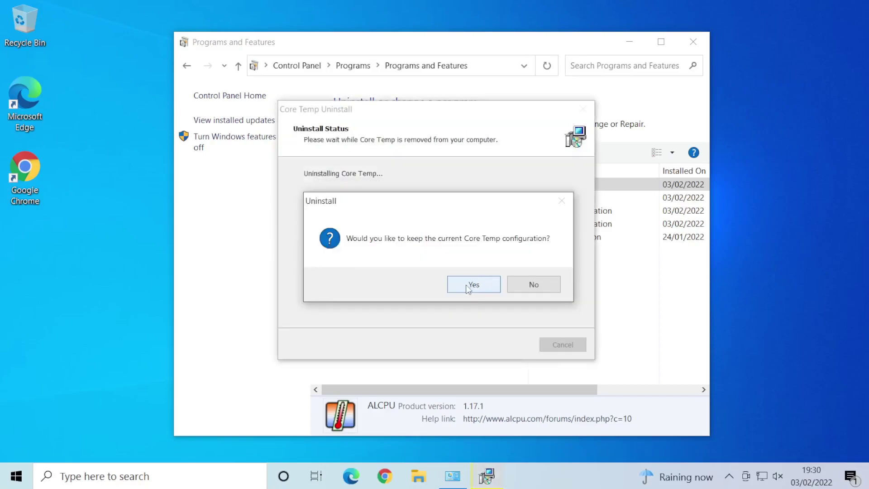
click(521, 283)
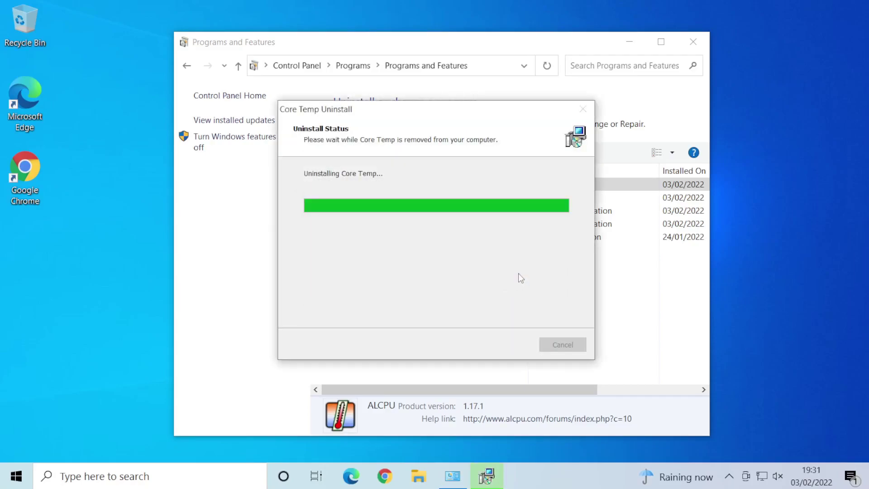
click(524, 285)
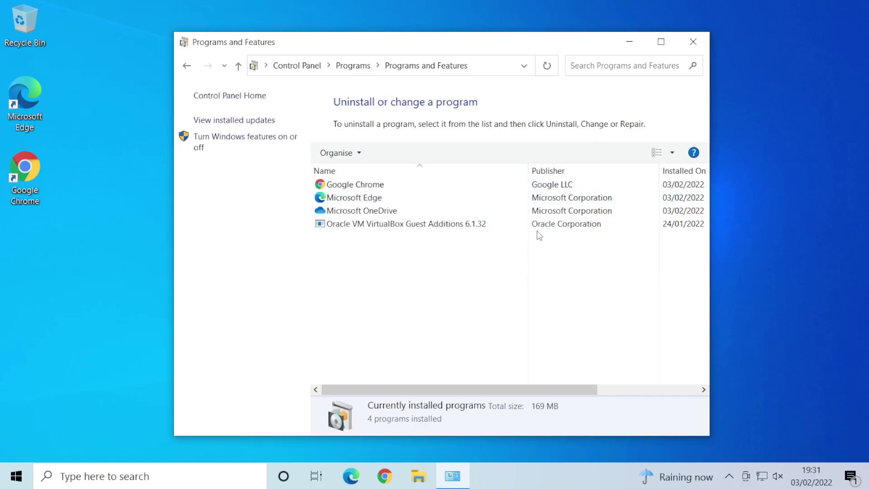
Step: Close Programs and Features, open the Services app by searching 'servi', and browse its list
click(695, 43)
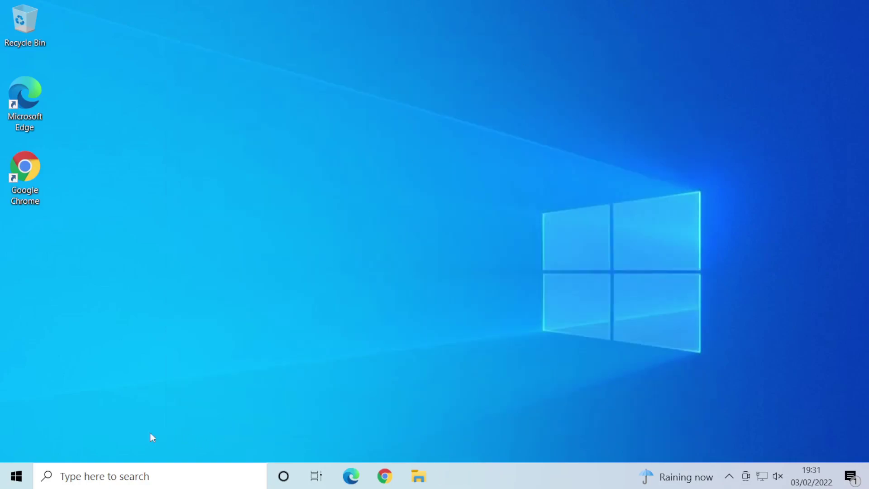
click(144, 476)
text(servi)
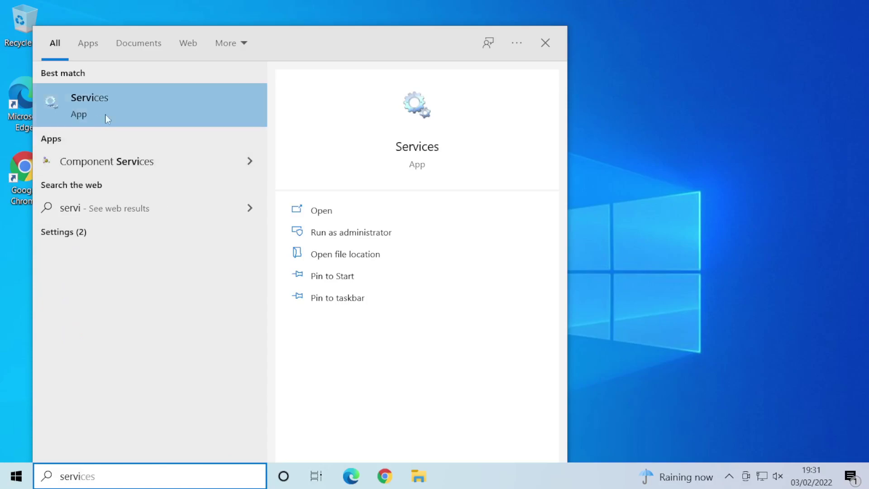
click(137, 110)
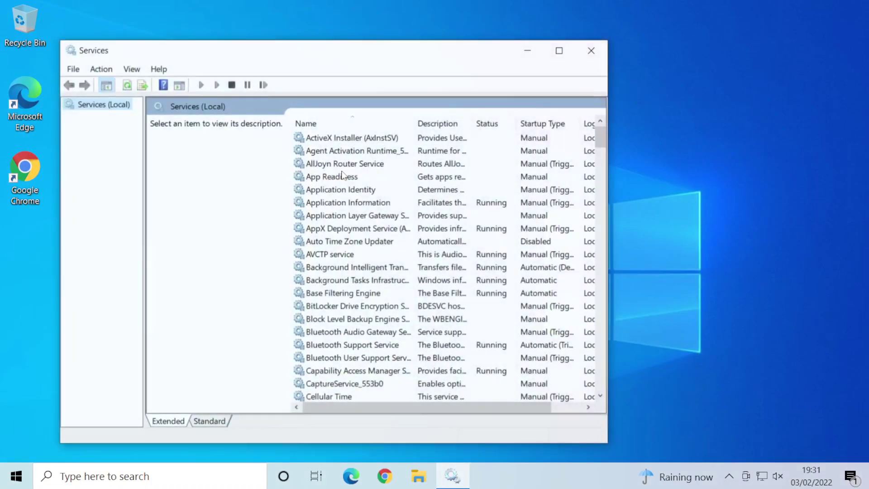
scroll(390, 206, down, 5)
scroll(392, 209, up, 9)
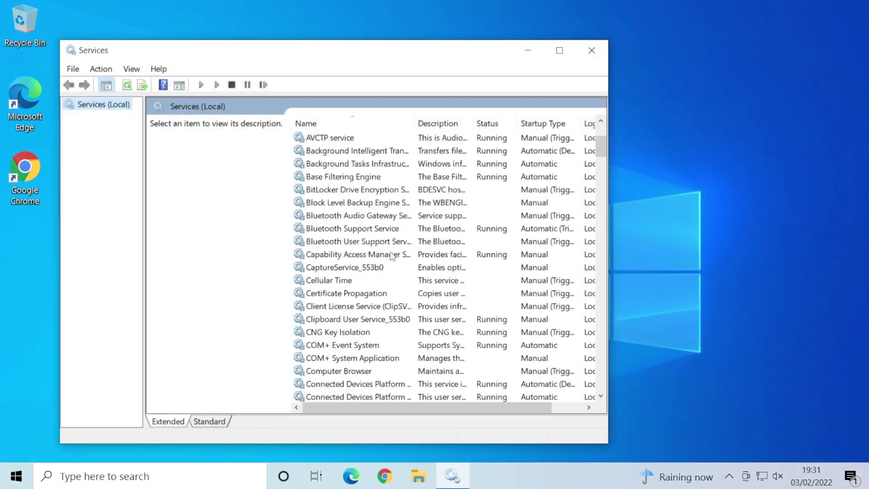
scroll(394, 215, down, 16)
scroll(397, 220, down, 15)
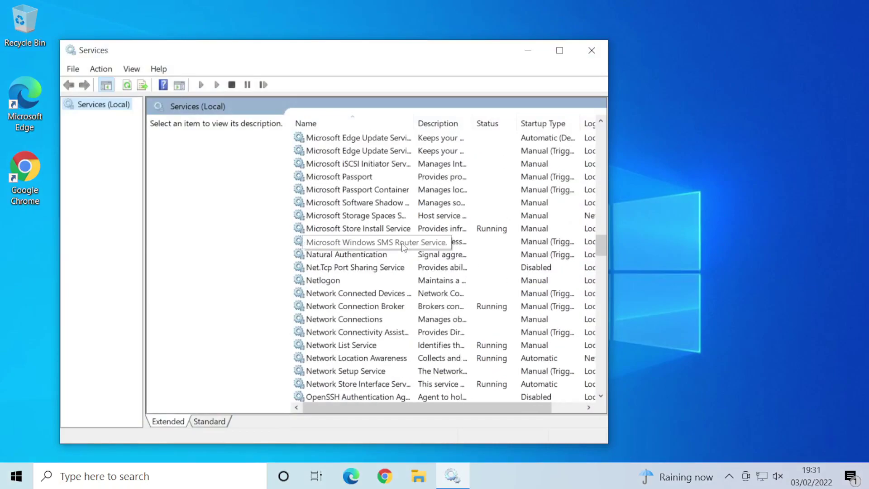
scroll(401, 243, up, 19)
scroll(401, 242, up, 16)
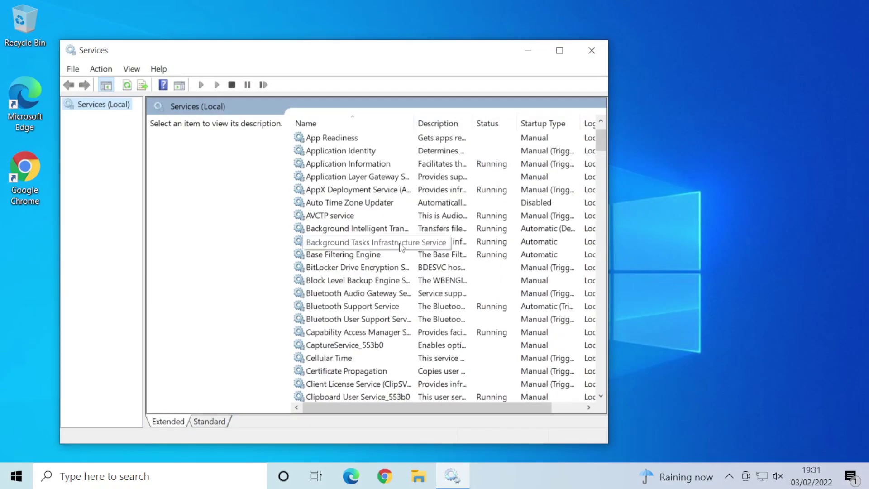
scroll(366, 194, down, 2)
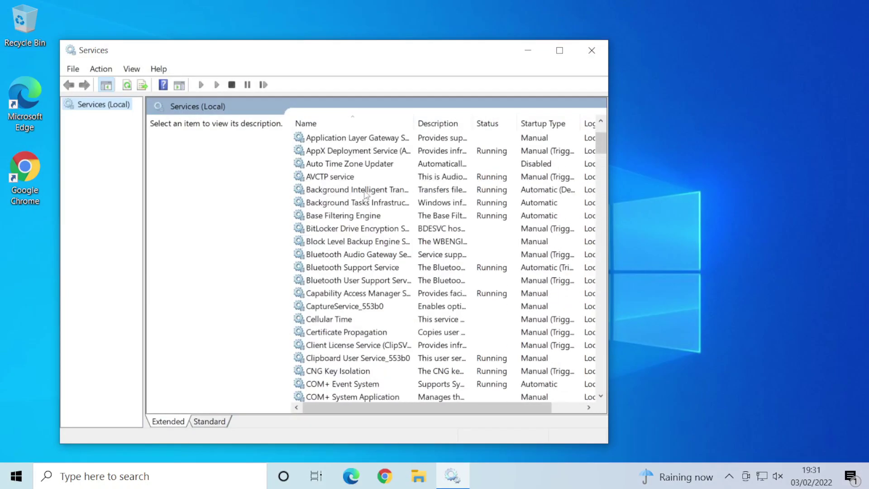
Step: Open the Bluetooth Support Service properties and stop the service
click(372, 268)
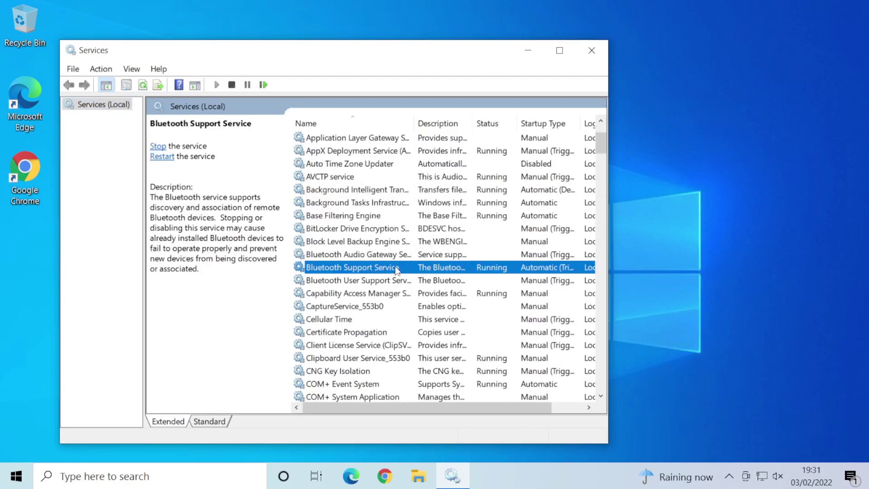
double_click(397, 270)
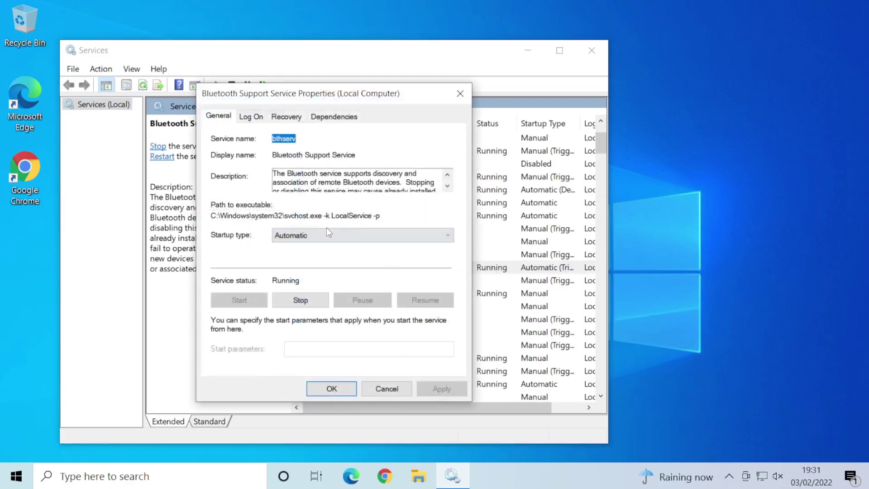
click(306, 236)
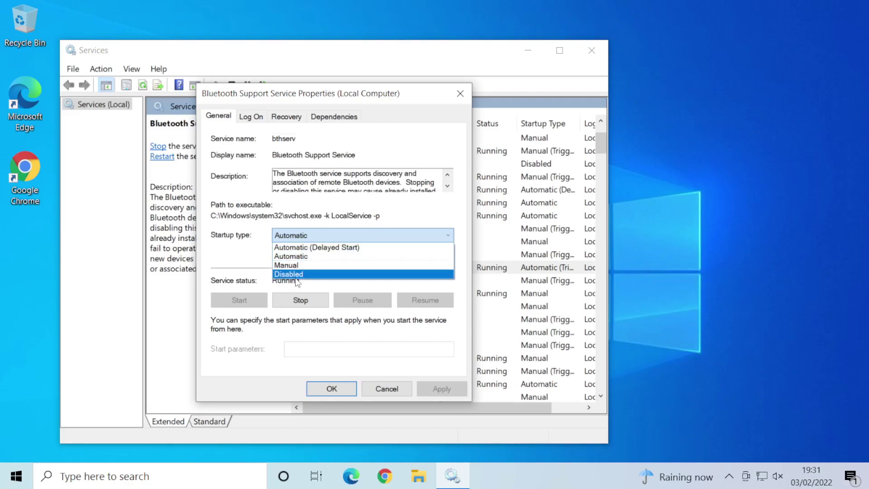
click(259, 231)
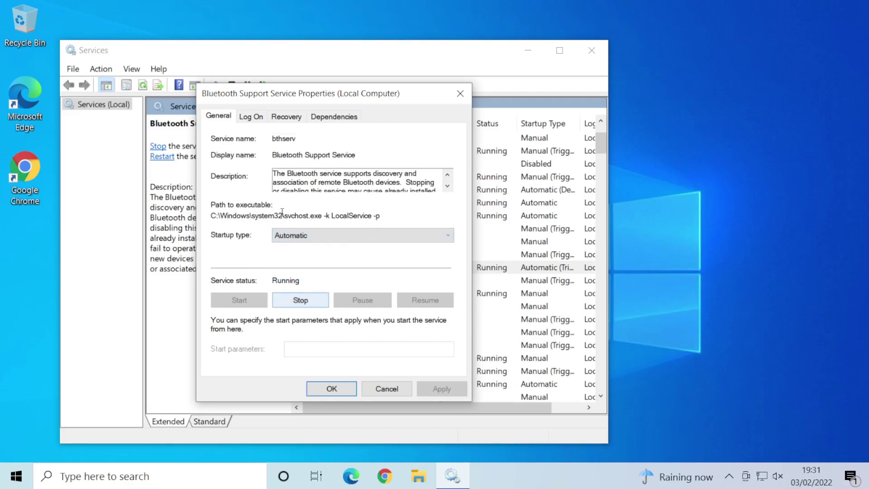
click(300, 300)
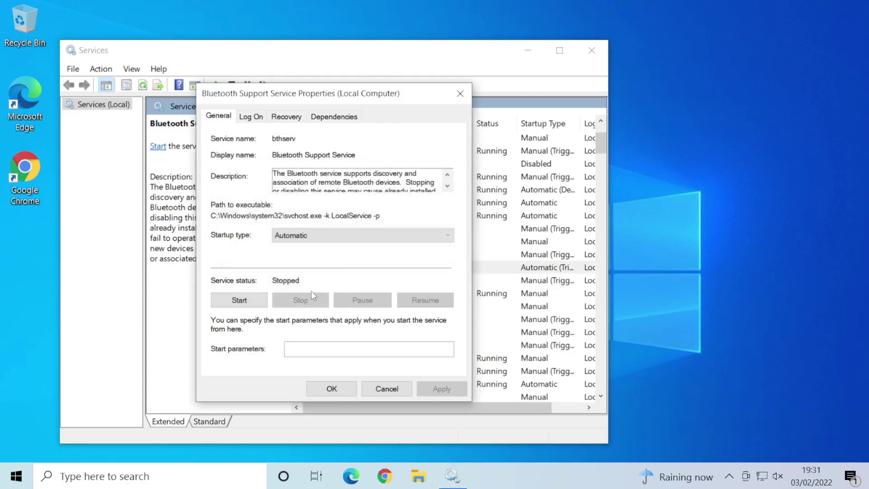
Step: Set its startup type to Disabled, apply, and close the properties with OK
click(325, 233)
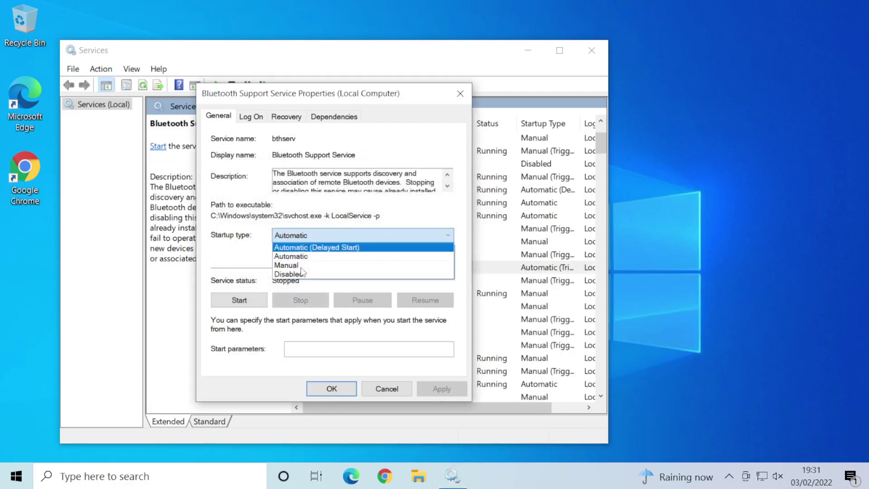
click(302, 274)
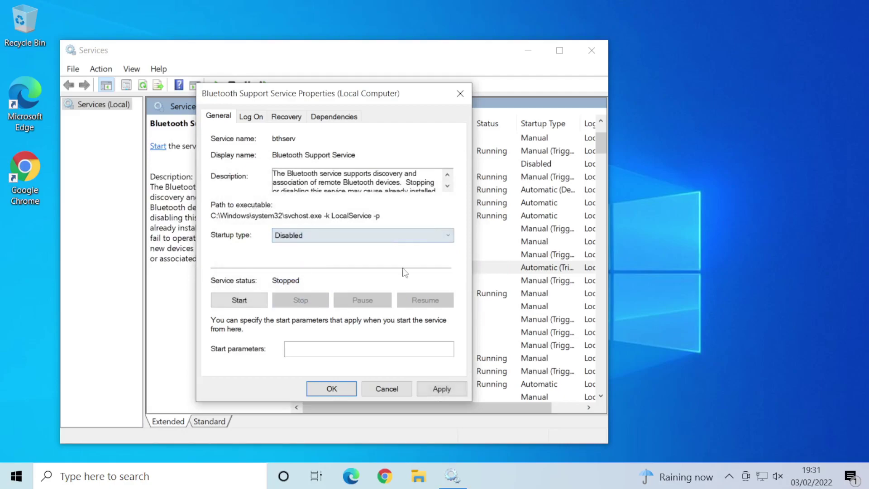
click(324, 237)
click(365, 285)
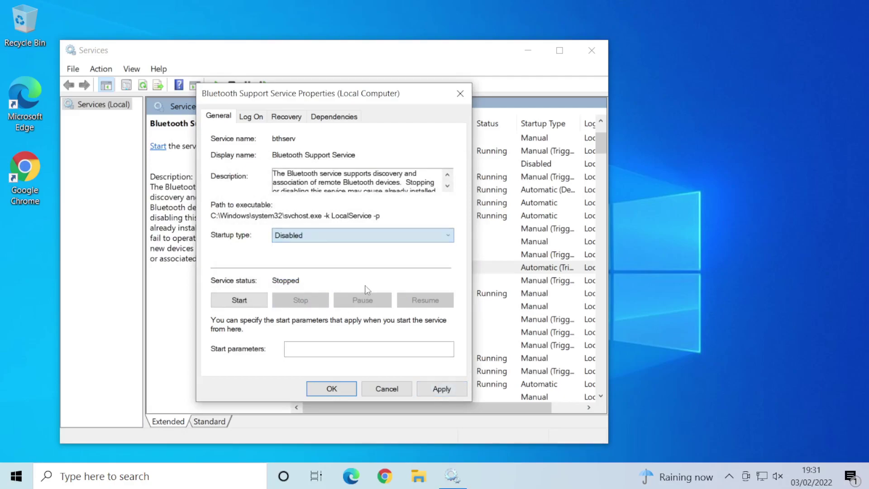
click(446, 388)
click(356, 388)
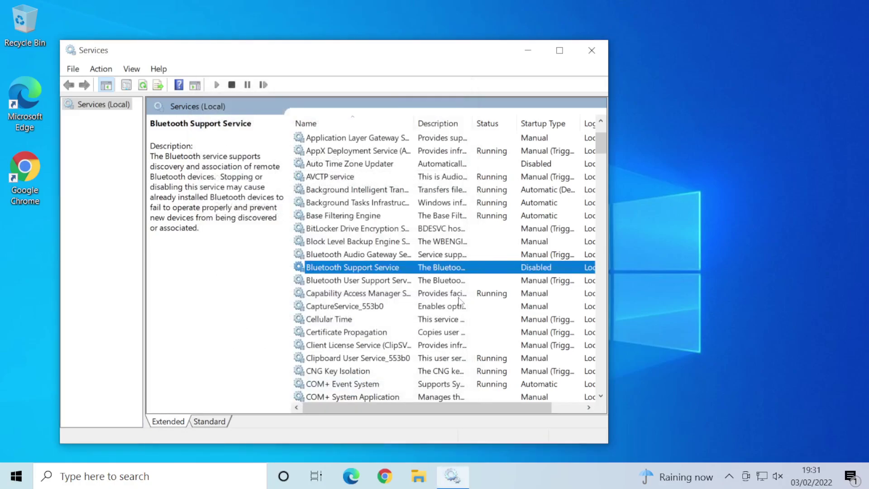
Step: Set Bluetooth Support Service startup back to Automatic, start it, and close with OK
double_click(380, 270)
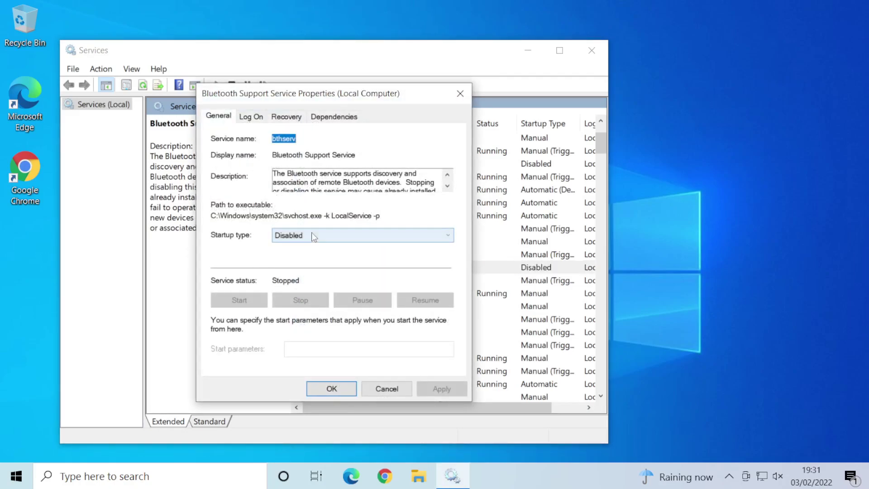
click(311, 232)
click(297, 257)
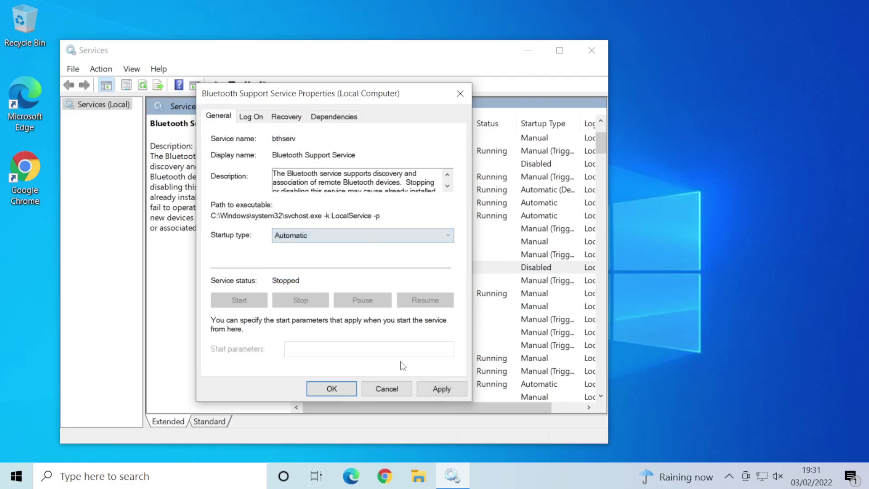
click(447, 388)
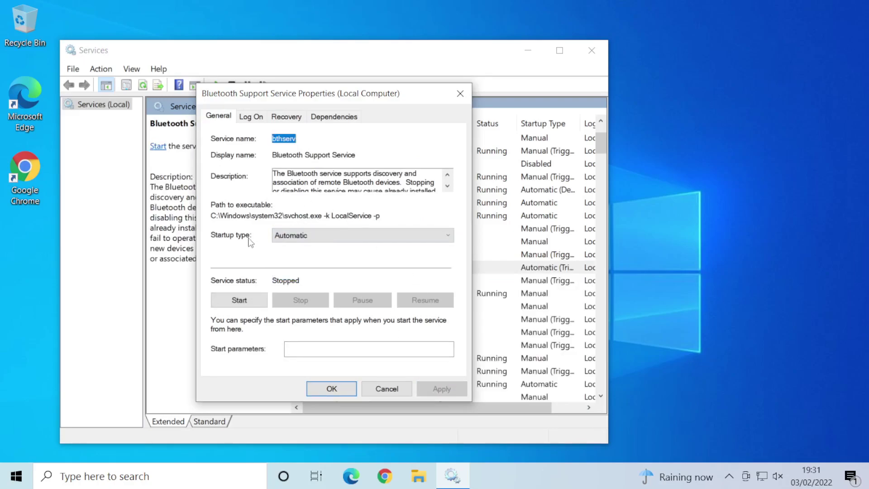
click(247, 302)
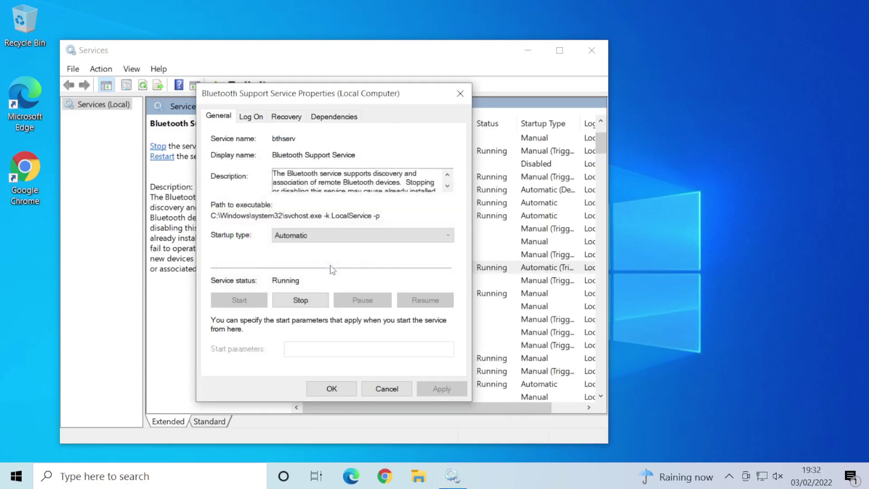
click(337, 389)
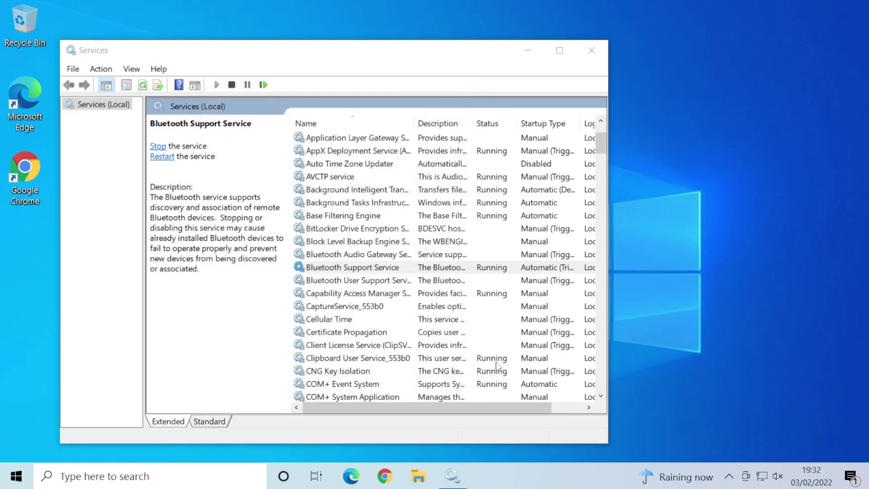
Step: Close Services, reopen Control Panel from Start search, and view all items as Small icons
click(599, 48)
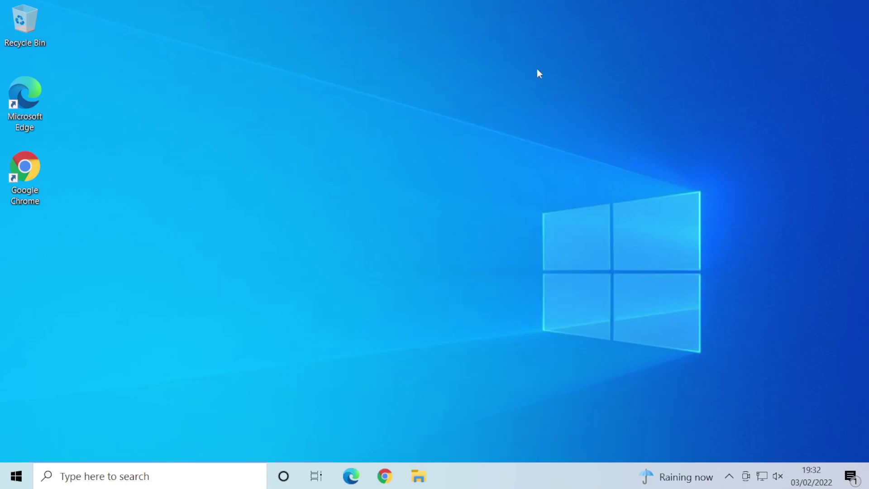
click(19, 472)
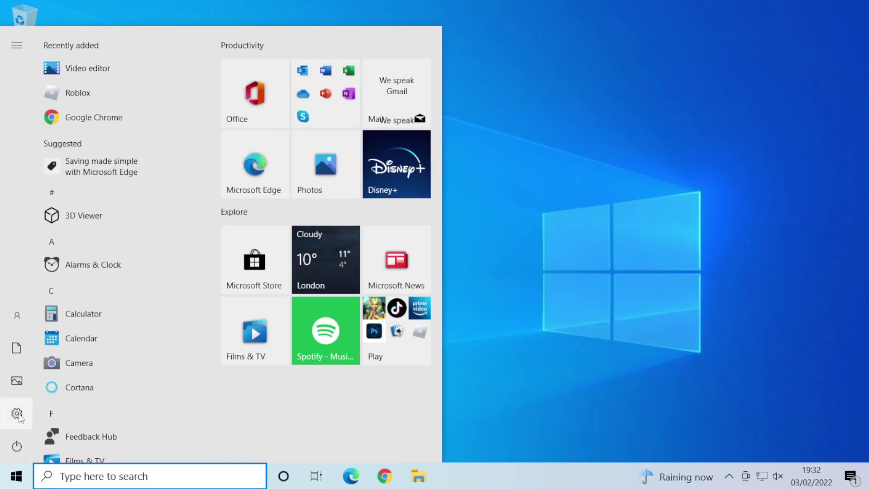
click(71, 480)
text(coon)
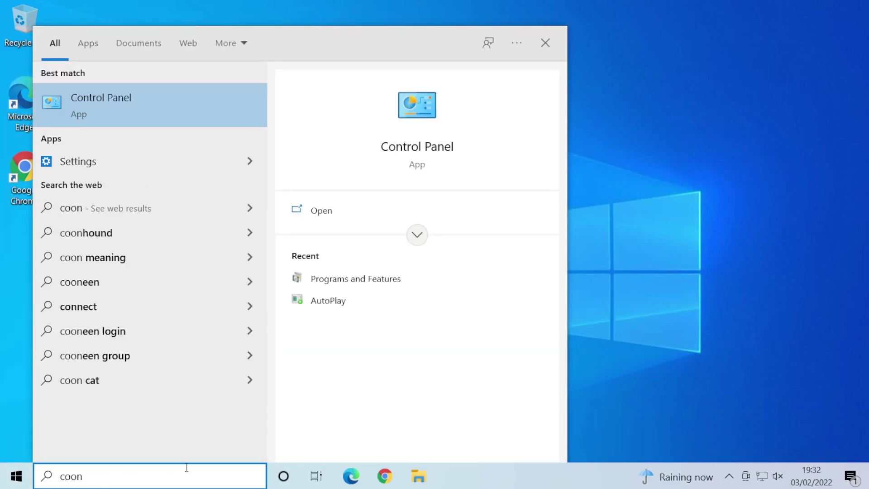
key(BackSpace)
key(BackSpace)
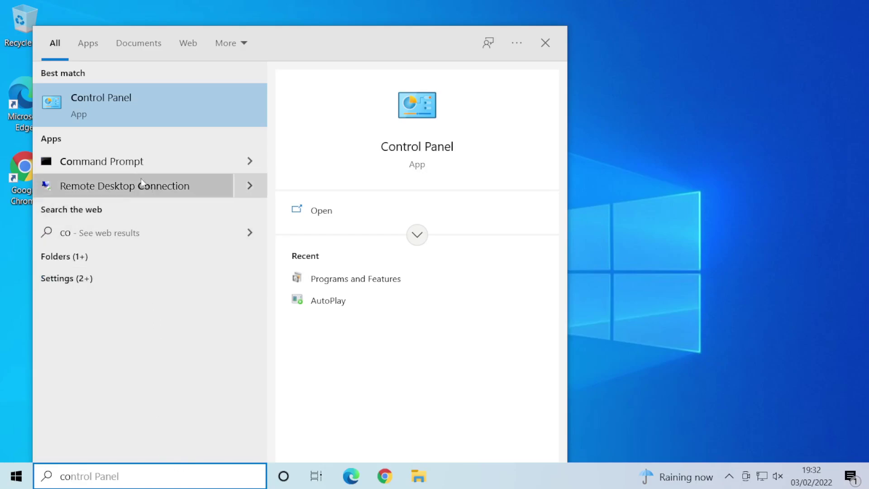
click(125, 110)
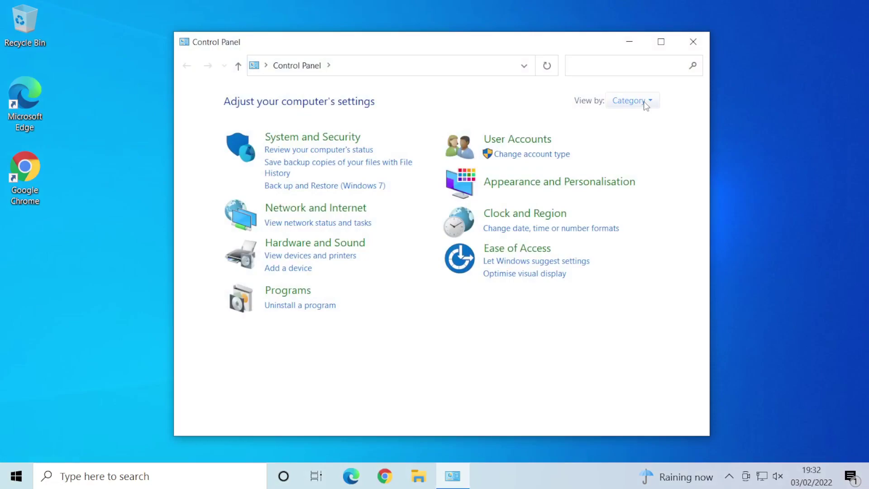
click(629, 102)
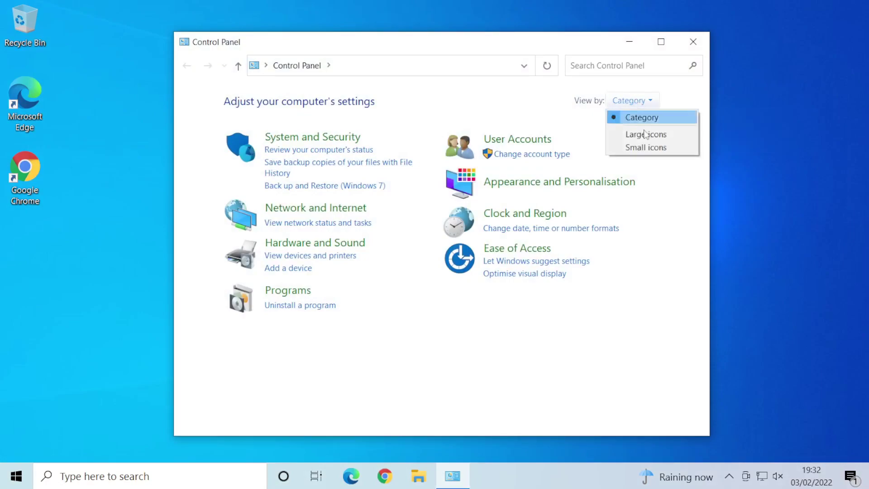
click(645, 148)
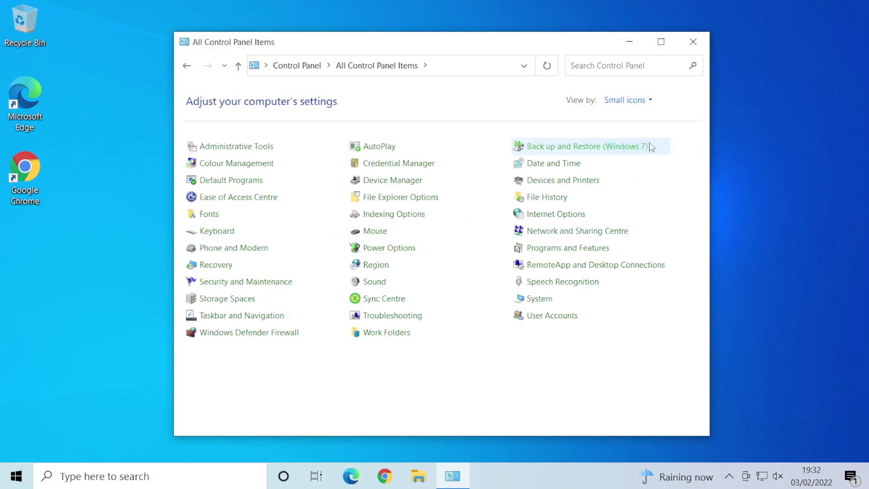
Step: Open AutoPlay and inspect the Removable drive dropdown several times without changing it
click(380, 146)
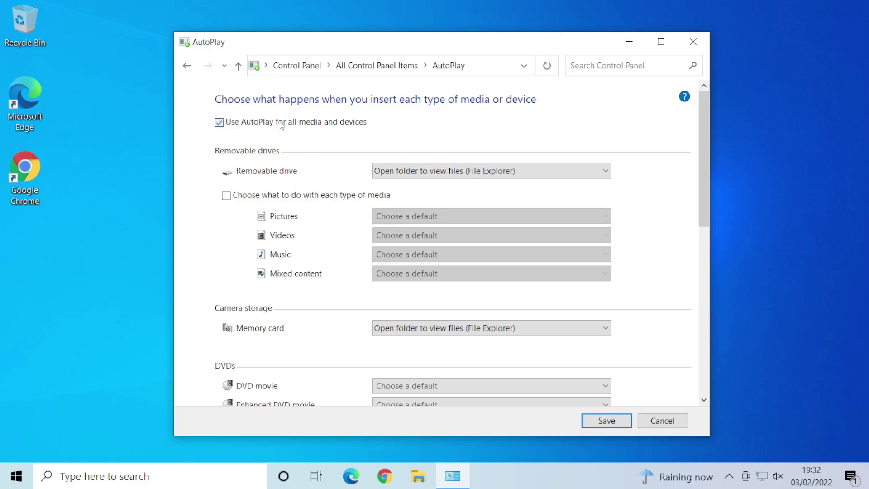
click(445, 172)
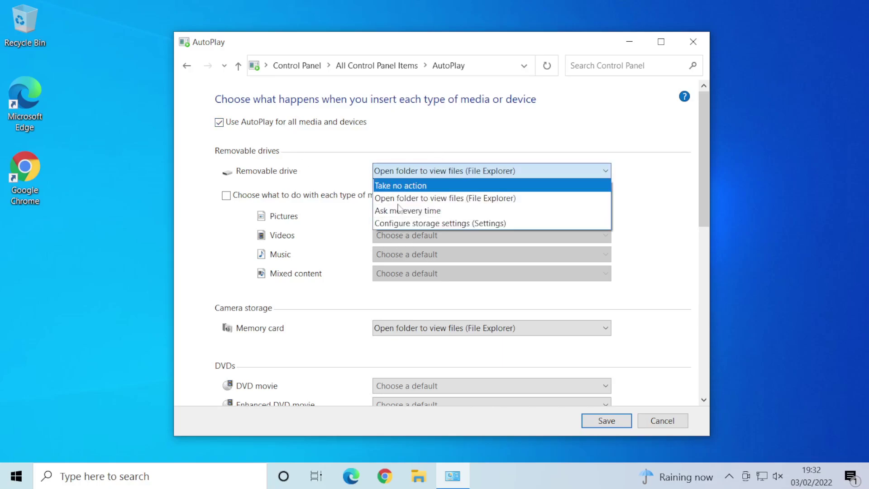
click(317, 163)
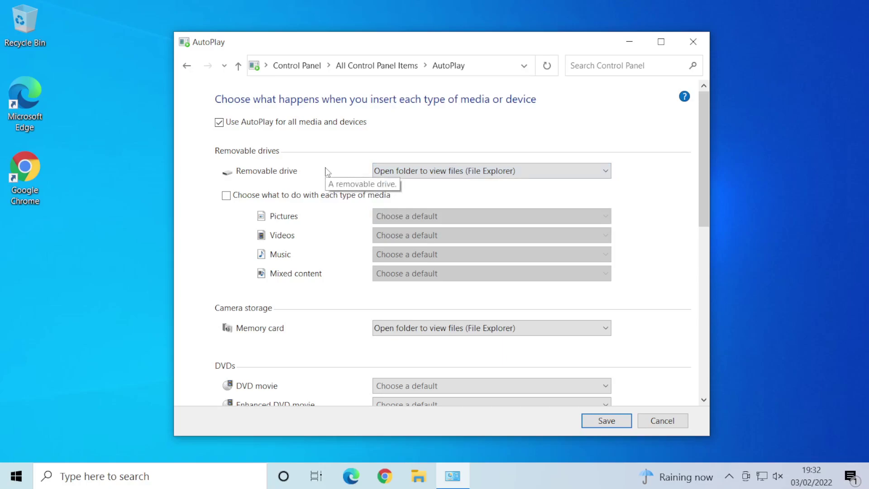
click(552, 170)
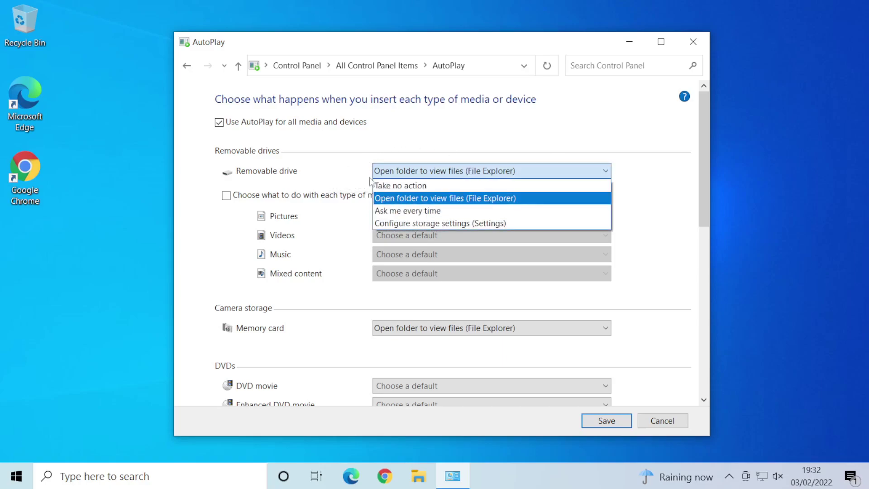
click(334, 165)
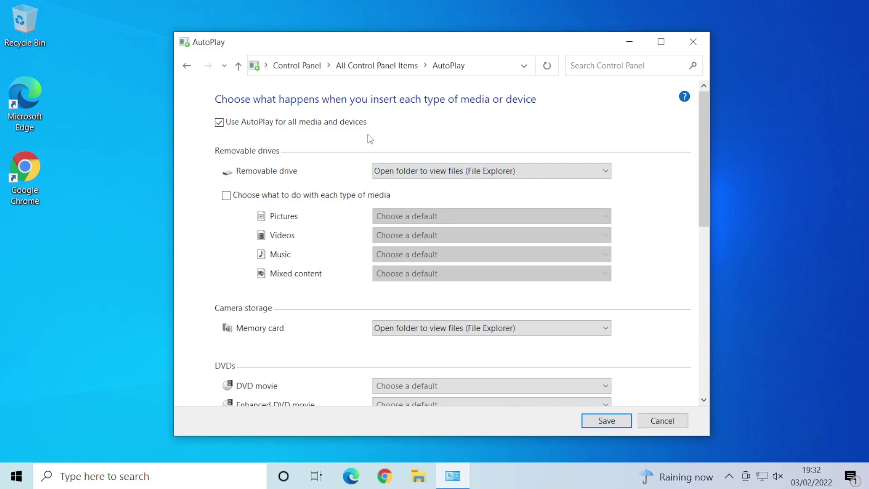
click(398, 176)
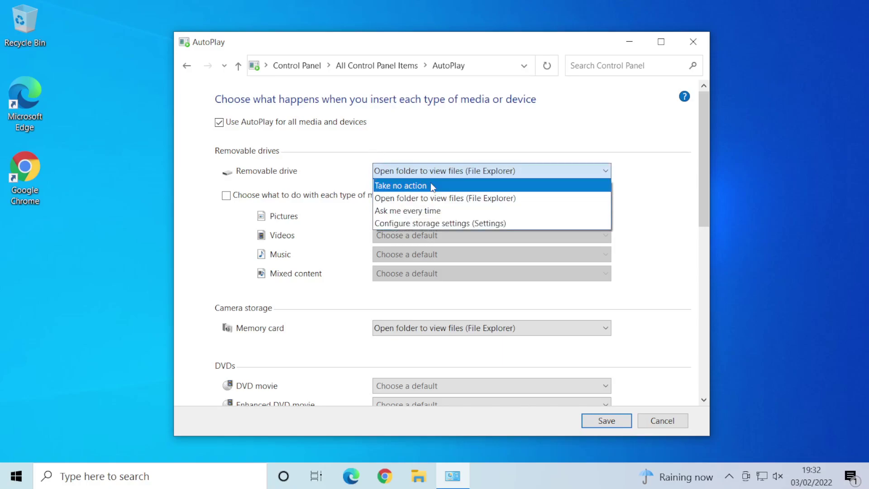
click(332, 156)
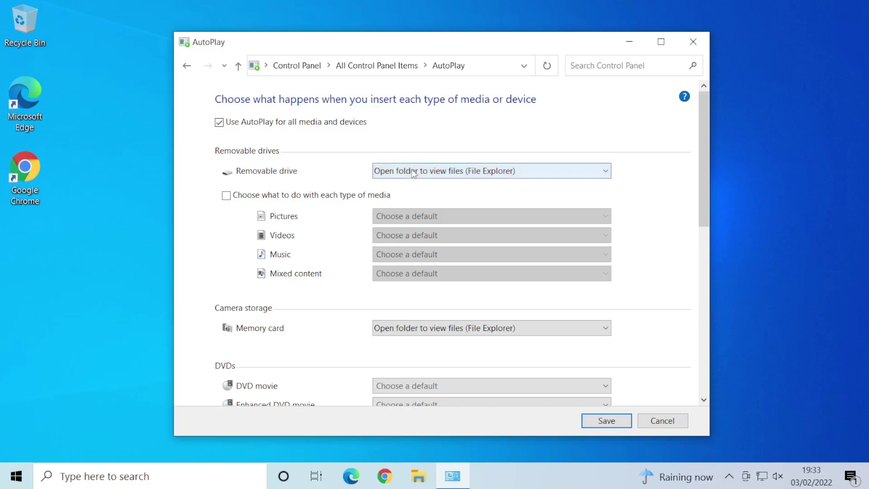
click(385, 172)
click(443, 174)
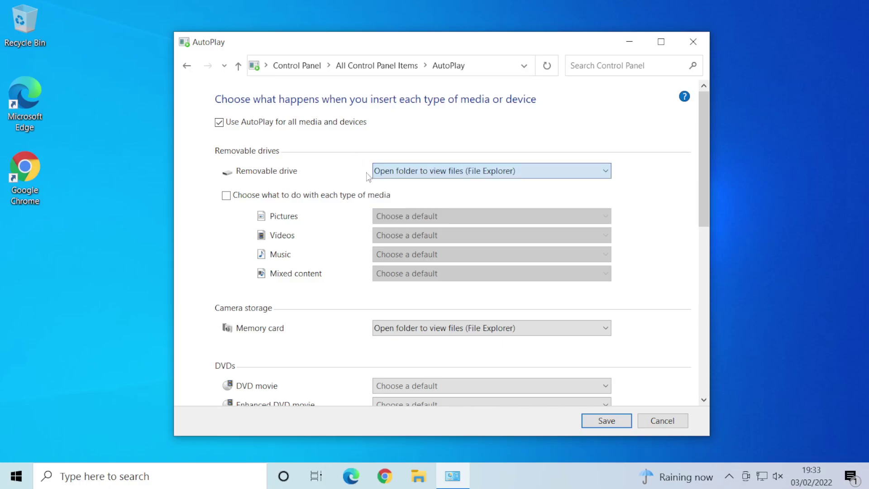
Step: Tick per-media AutoPlay choices, inspect the Pictures and Videos options, then untick it
click(303, 199)
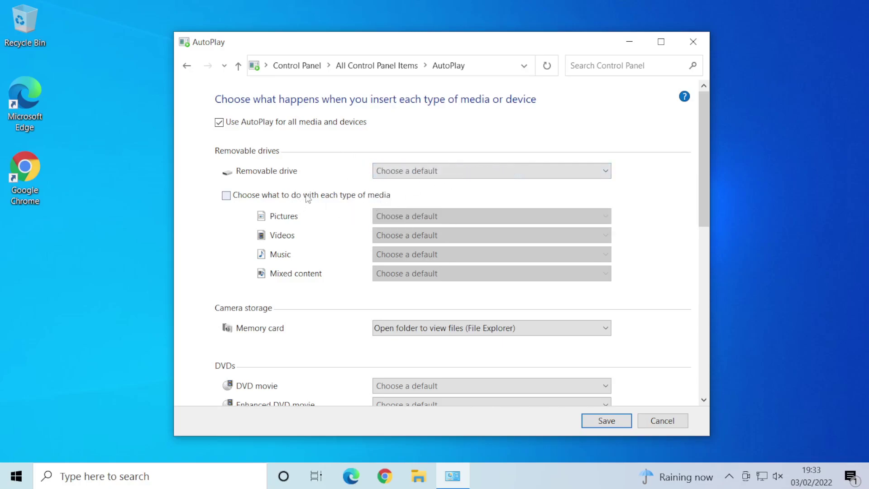
click(430, 217)
click(326, 225)
click(381, 234)
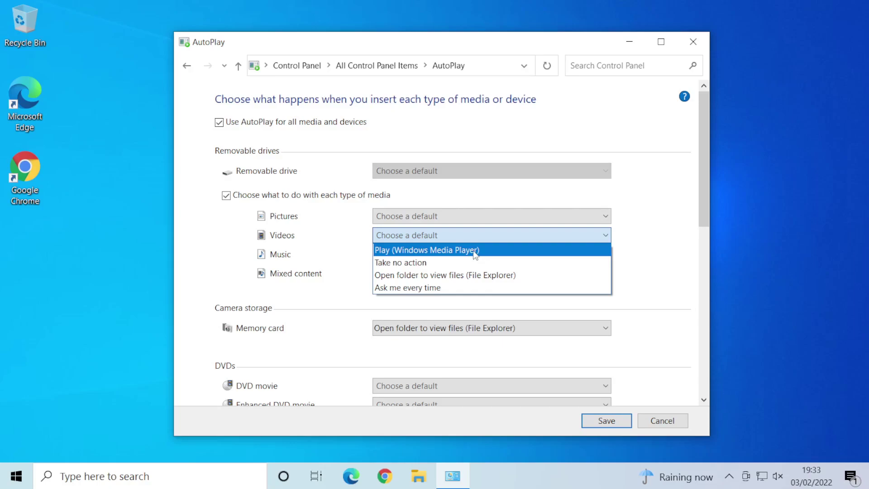
click(348, 232)
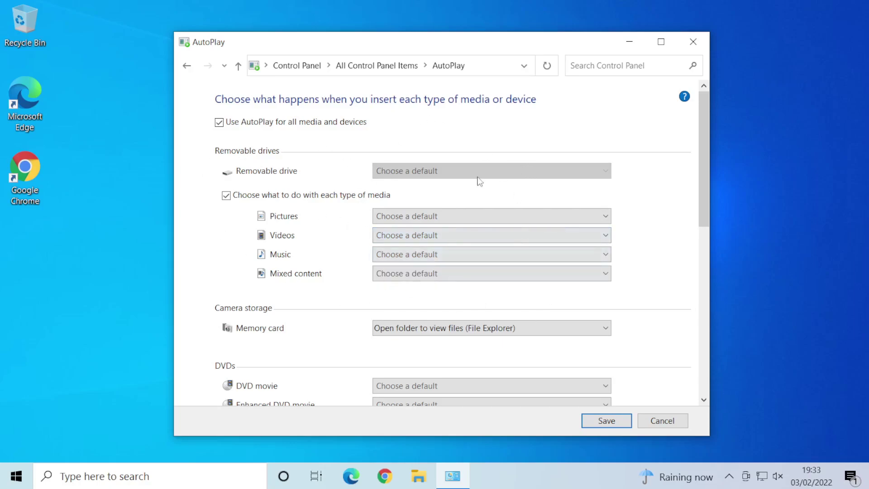
click(284, 196)
Step: Keep Removable drive on opening the folder in File Explorer and save AutoPlay
click(401, 170)
click(430, 196)
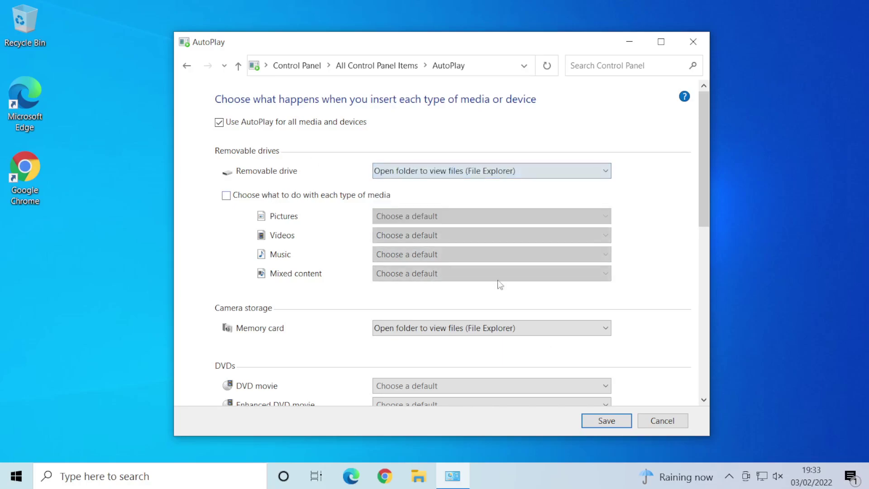
click(612, 421)
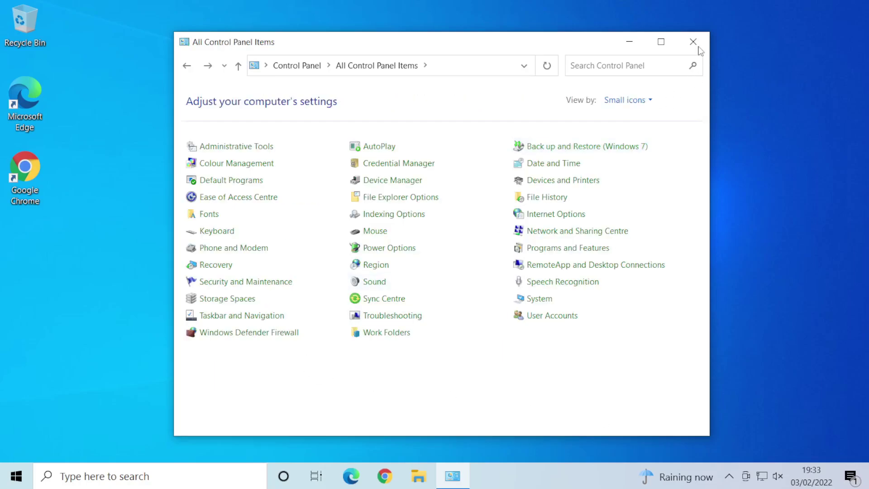
Step: Switch Control Panel back to Category view and close it
click(627, 100)
click(631, 114)
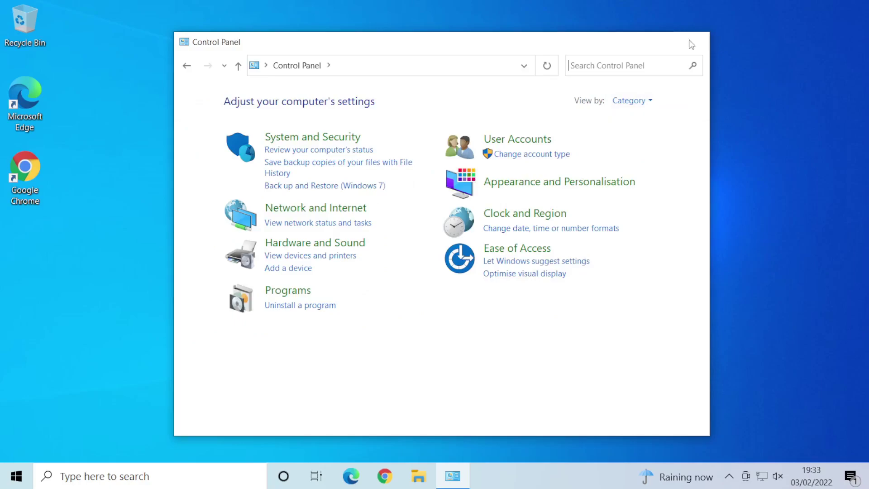
click(693, 42)
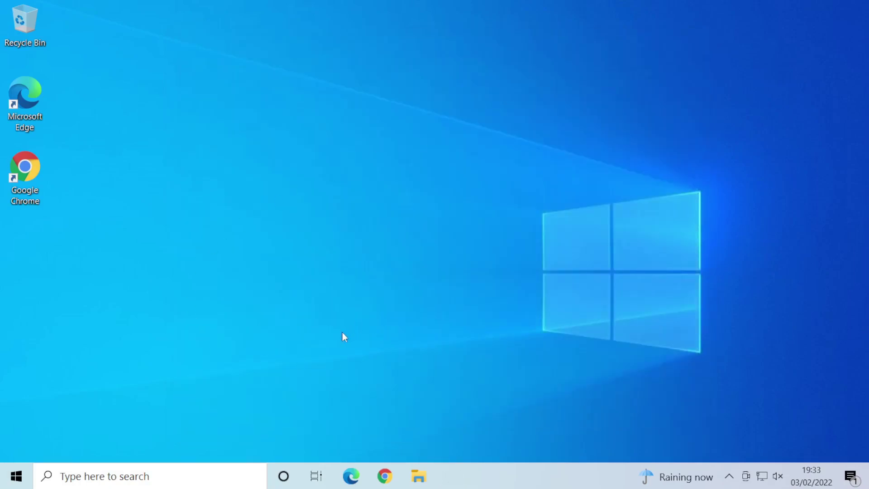
Step: In Settings > Devices > AutoPlay, toggle AutoPlay off and on, check Removable drive, then close Settings
click(16, 476)
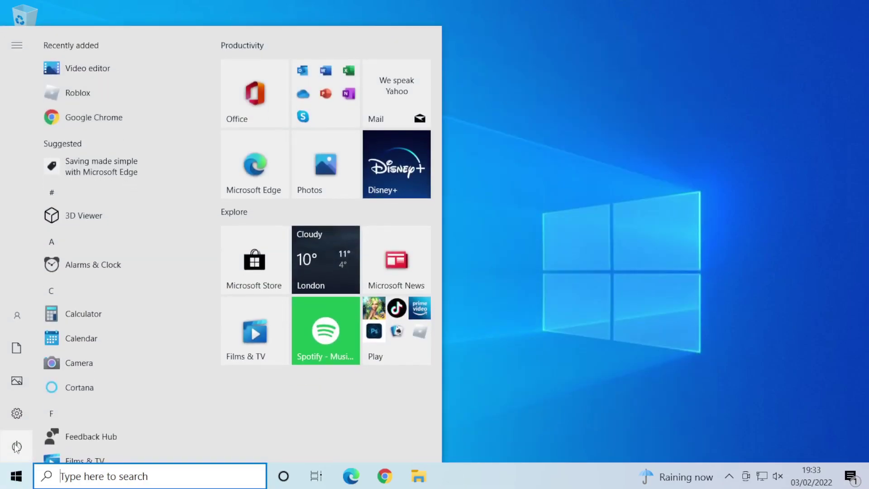
click(17, 420)
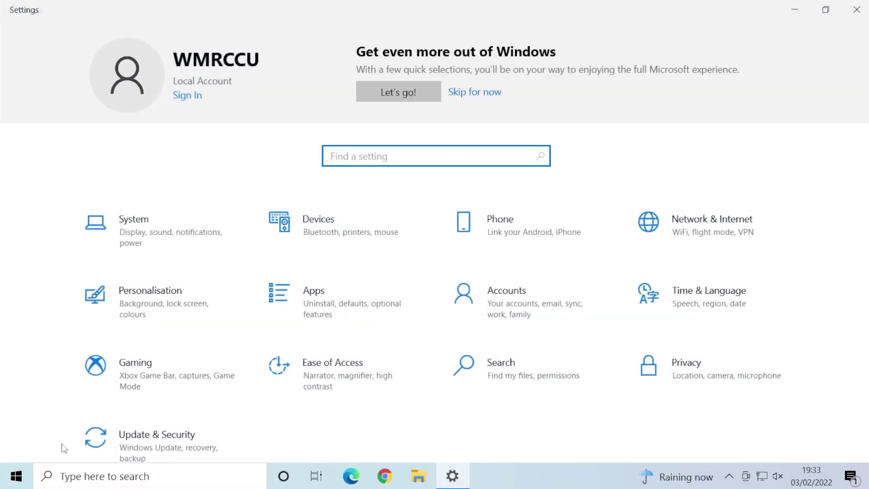
click(349, 224)
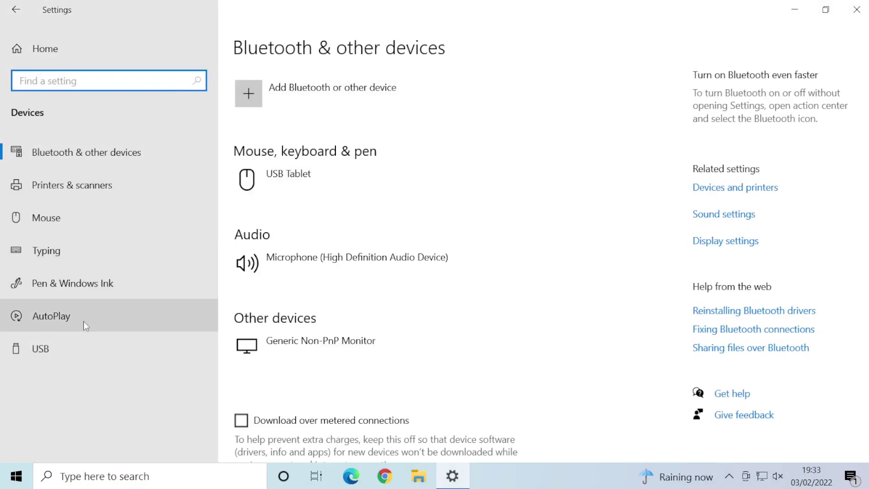
click(83, 323)
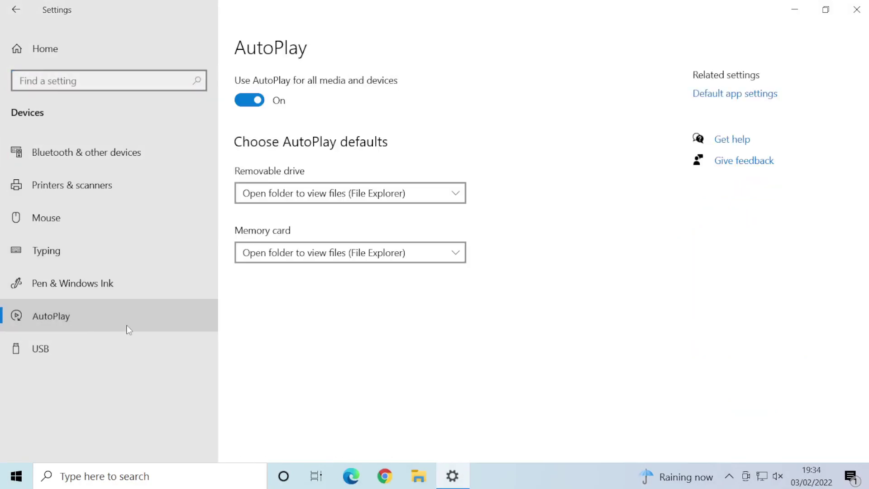
click(257, 103)
click(254, 101)
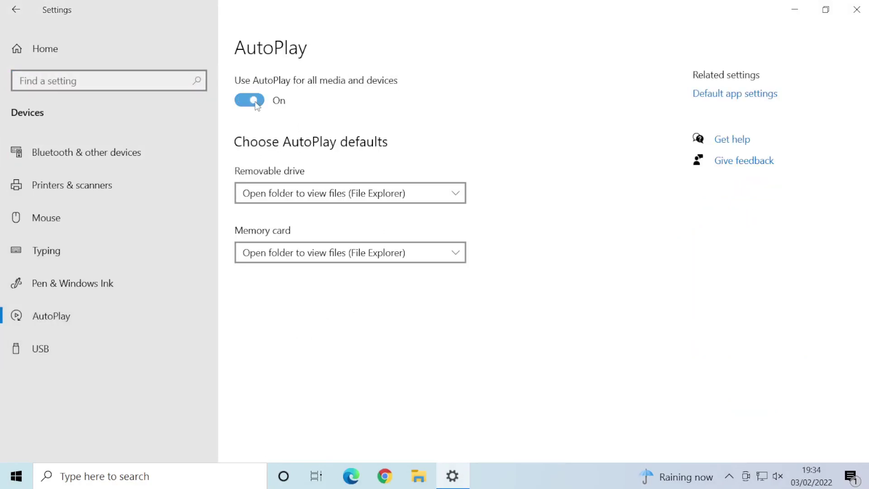
click(302, 185)
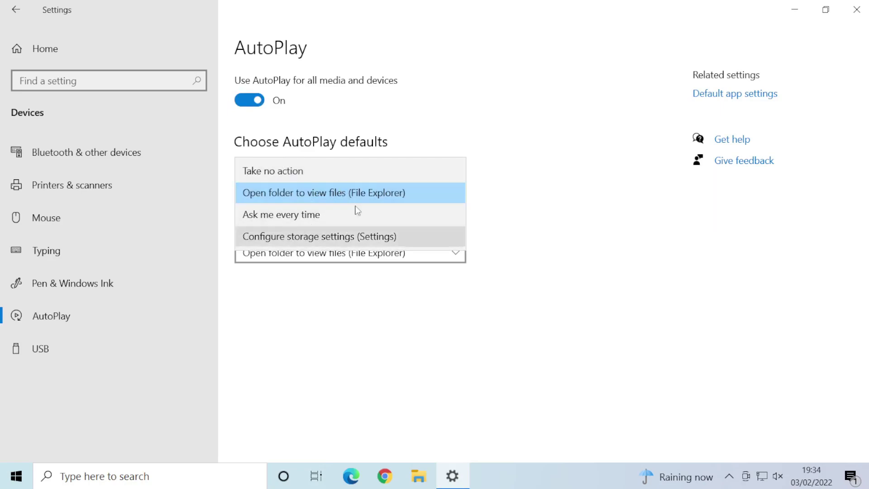
click(518, 171)
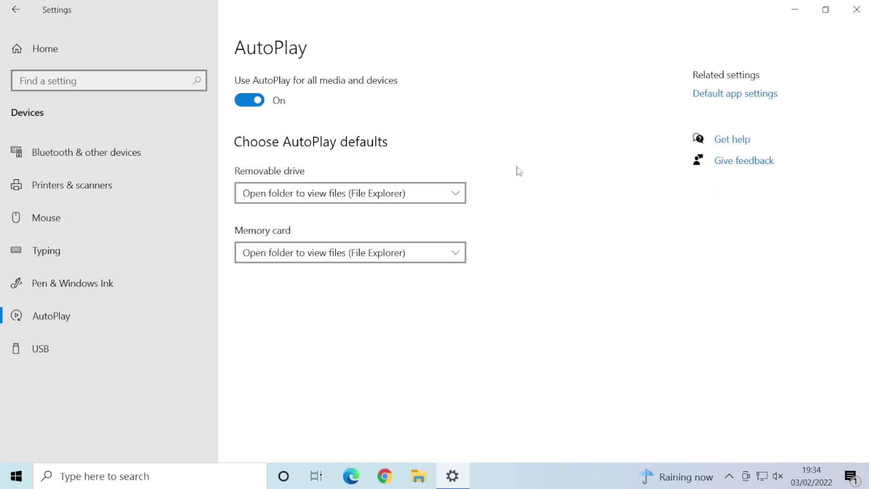
click(856, 9)
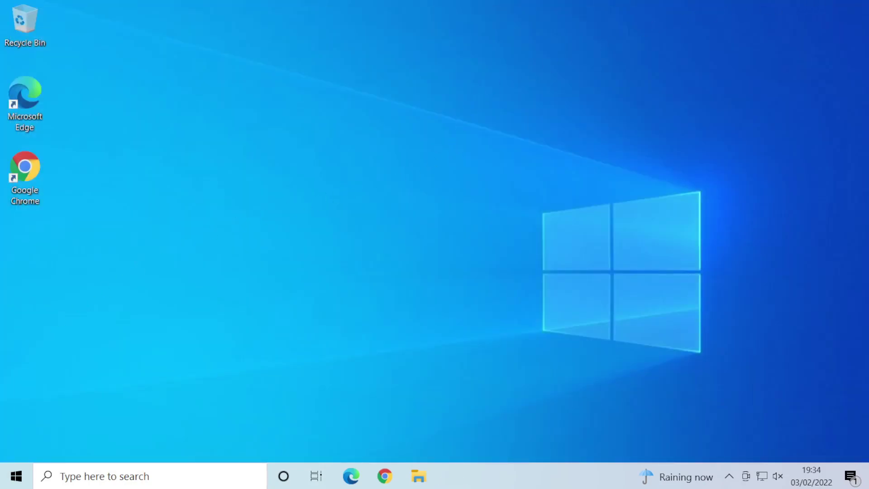